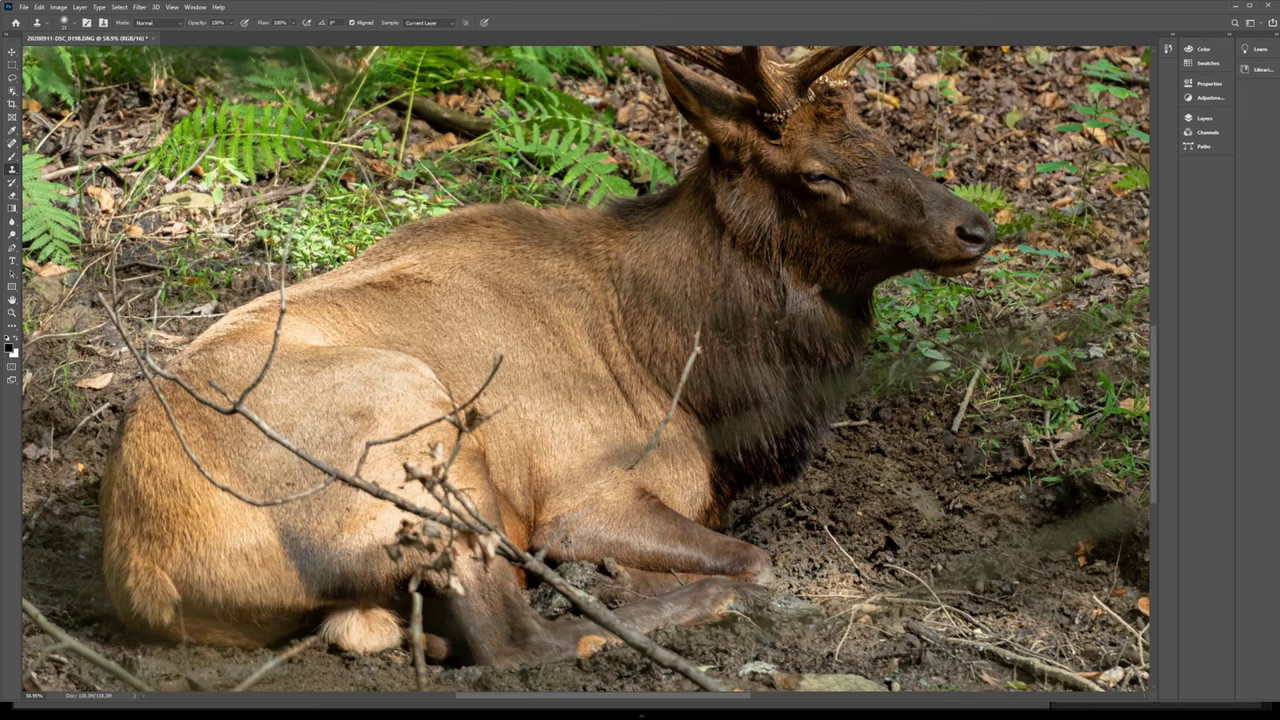
Clone leg fur over the dead leaves and small twigs hanging below the main branch on the elk's hind leg.
{"action": "key", "text": "alt"}
{"action": "left_click", "coordinate": [596, 507], "text": "alt"}
{"action": "mouse_move", "coordinate": [427, 547]}
{"action": "left_mouse_down"}
{"action": "mouse_move", "coordinate": [444, 548]}
{"action": "mouse_move", "coordinate": [406, 540]}
{"action": "mouse_move", "coordinate": [403, 557]}
{"action": "left_mouse_up"}
{"action": "left_click", "coordinate": [426, 549]}
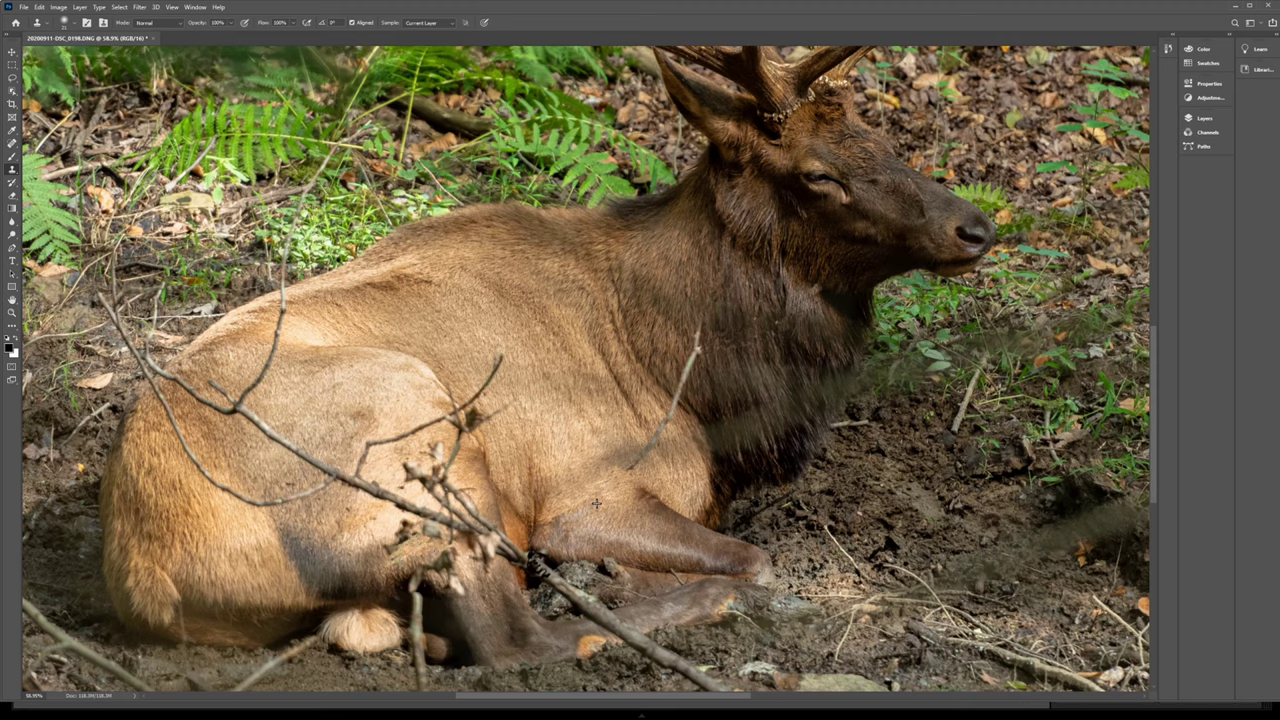
{"action": "left_click", "coordinate": [414, 561]}
{"action": "left_click_drag", "start_coordinate": [434, 538], "coordinate": [437, 536]}
{"action": "left_click", "coordinate": [430, 533]}
{"action": "left_click", "coordinate": [414, 527]}
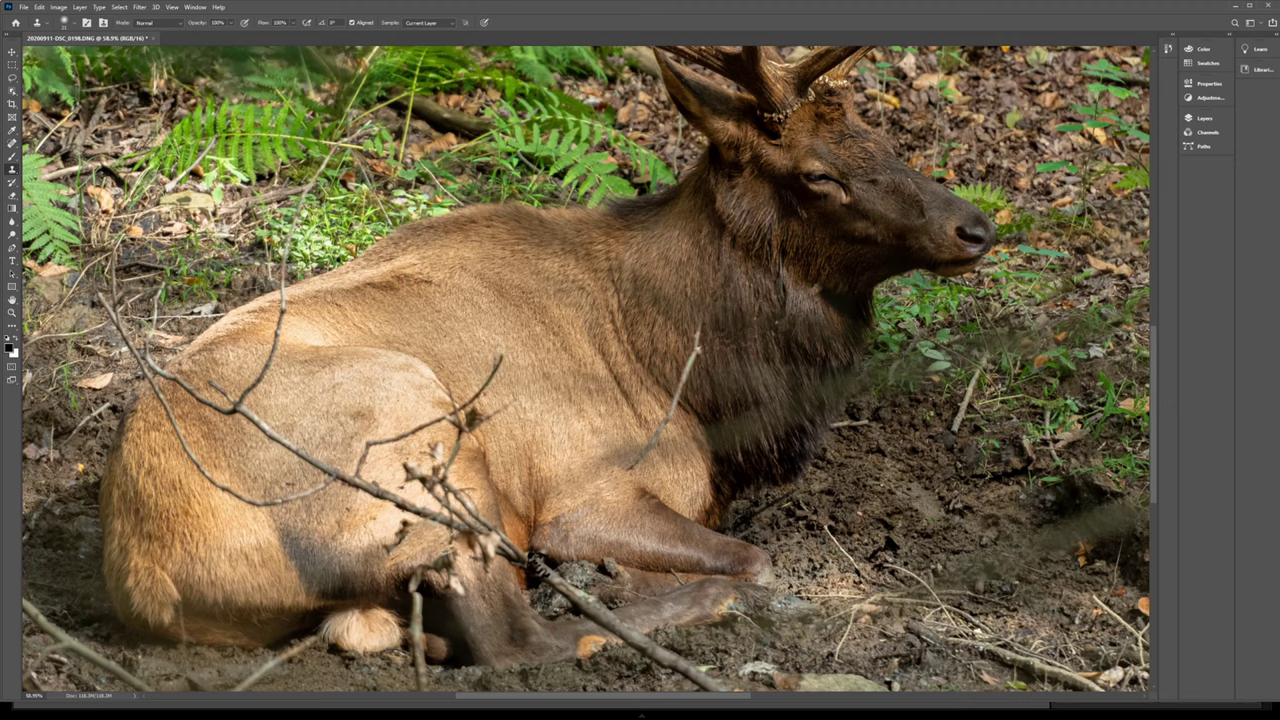
Clone fur over the short segment of the main branch that crosses the elk's hind knee.
{"action": "left_click_drag", "start_coordinate": [464, 528], "coordinate": [436, 517]}
{"action": "left_click_drag", "start_coordinate": [412, 553], "coordinate": [430, 548]}
{"action": "left_click", "coordinate": [428, 545]}
{"action": "left_click", "coordinate": [420, 531]}
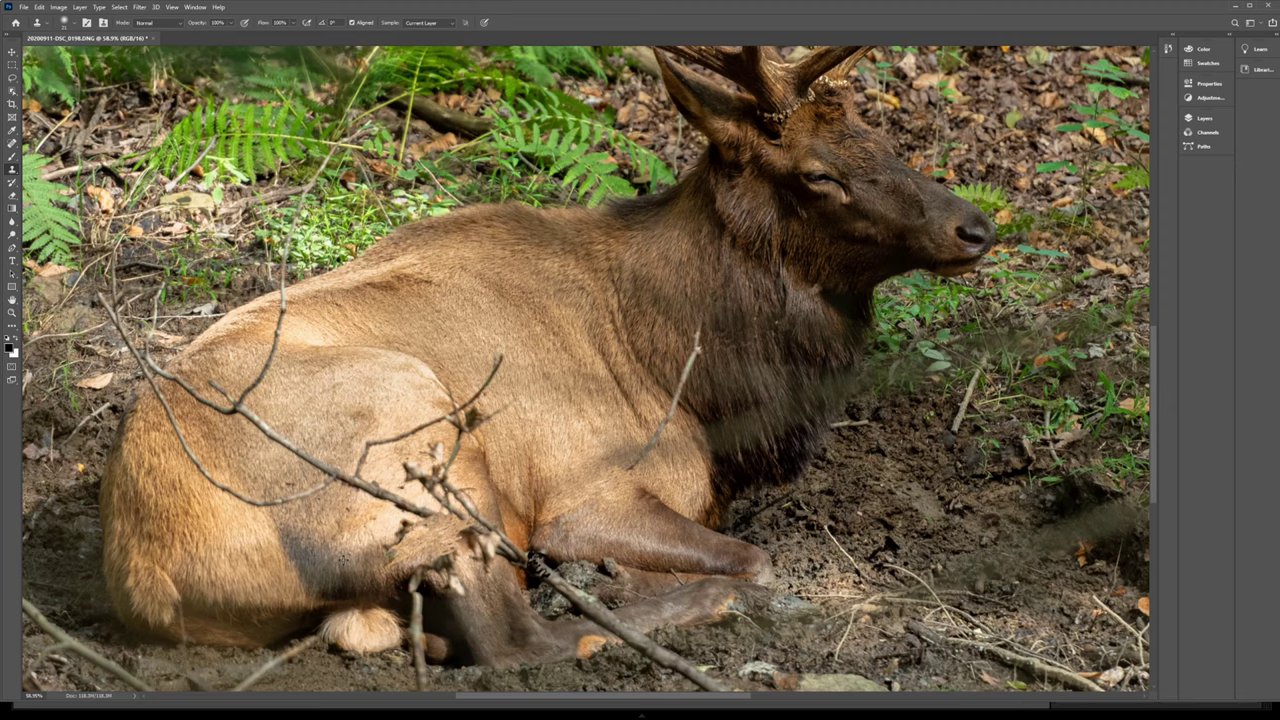
Adjust the soft round clone brush size and clone light thigh fur over the dark patch edge beside the knee.
{"action": "right_click", "coordinate": [382, 549]}
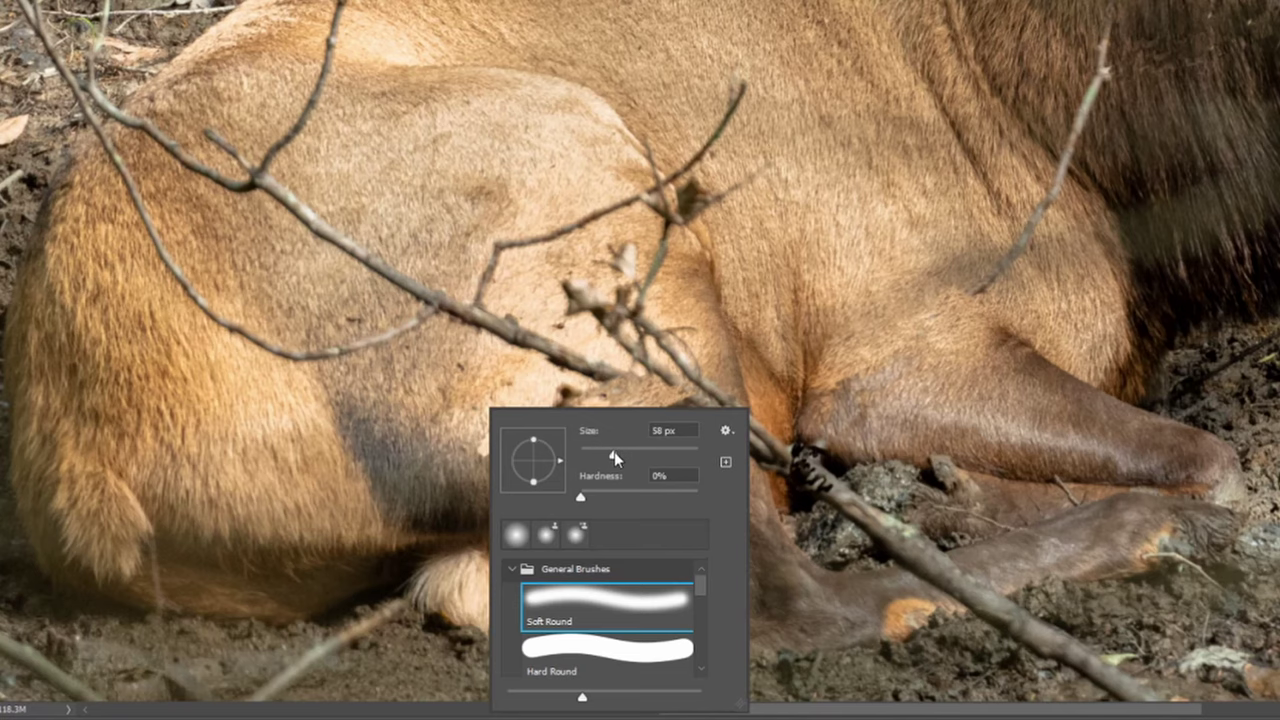
{"action": "left_click", "coordinate": [614, 451]}
{"action": "key", "text": "Return"}
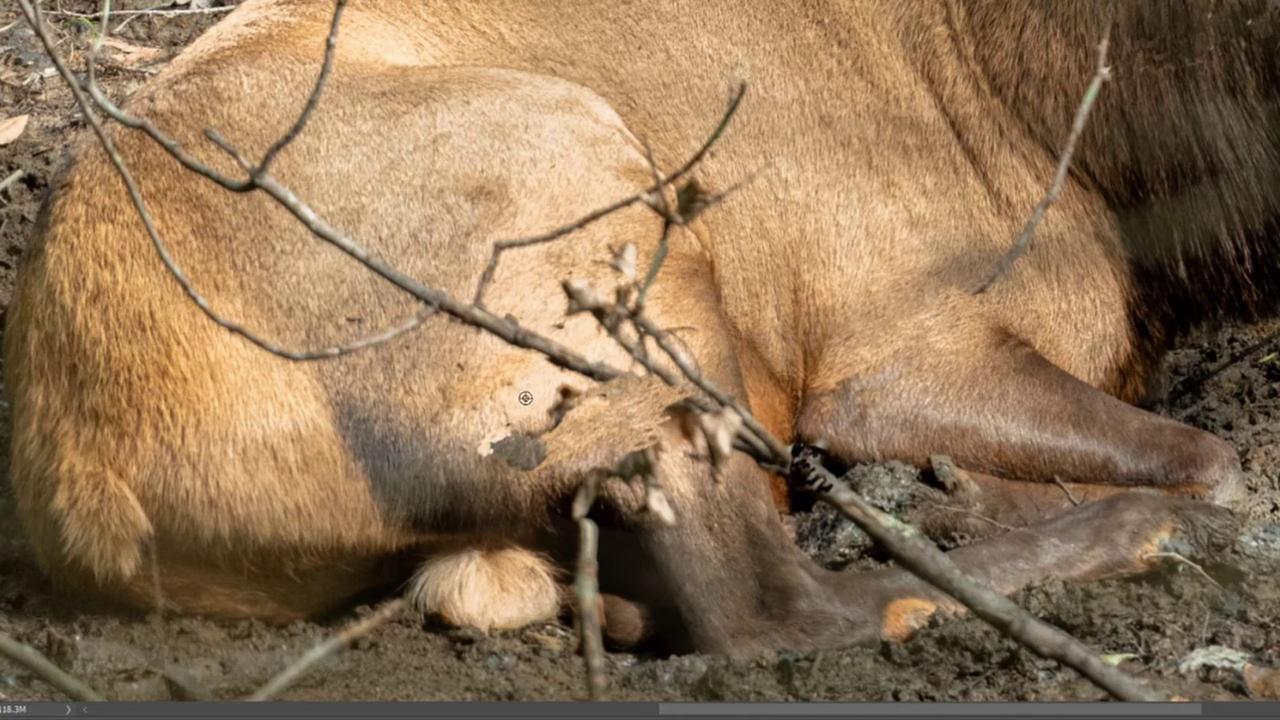
{"action": "left_click", "coordinate": [525, 397], "text": "alt"}
{"action": "left_click_drag", "start_coordinate": [515, 415], "coordinate": [500, 450]}
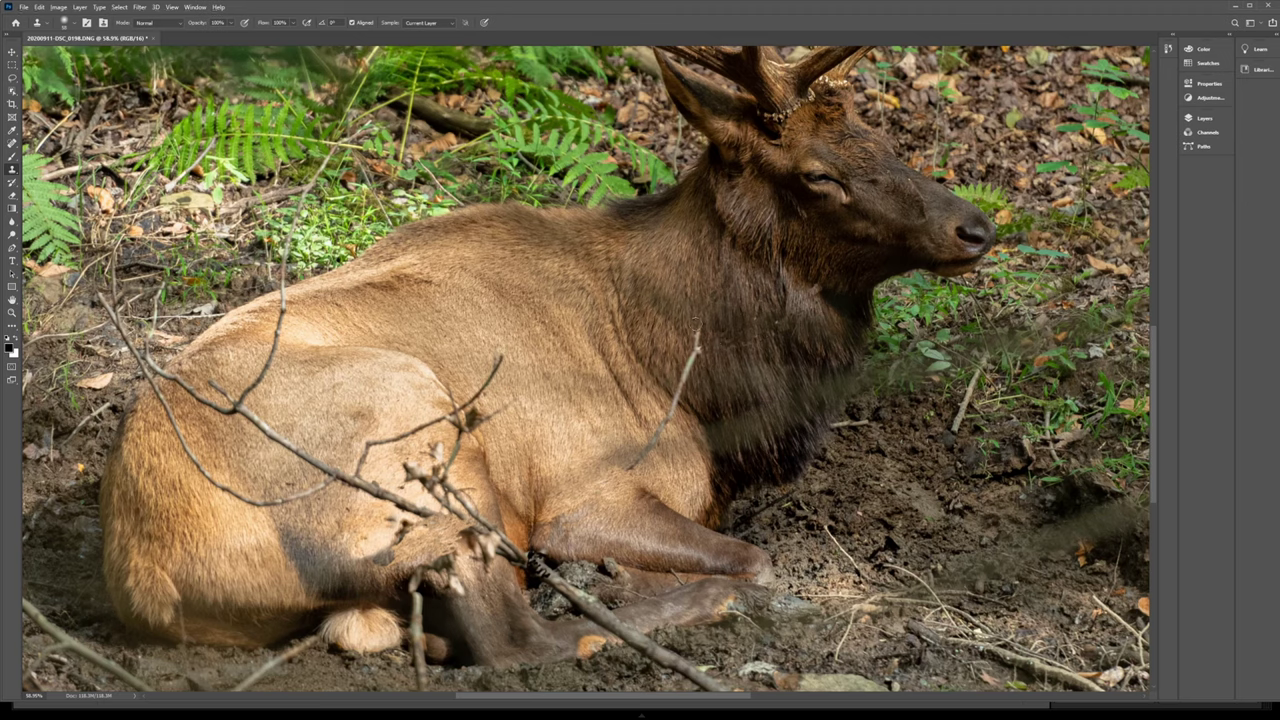
Clone out the thin twig running diagonally across the elk's chest and shoulder.
{"action": "mouse_move", "coordinate": [697, 325]}
{"action": "left_mouse_down"}
{"action": "mouse_move", "coordinate": [694, 395]}
{"action": "mouse_move", "coordinate": [622, 440]}
{"action": "mouse_move", "coordinate": [640, 455]}
{"action": "mouse_move", "coordinate": [660, 410]}
{"action": "mouse_move", "coordinate": [642, 440]}
{"action": "left_mouse_up"}
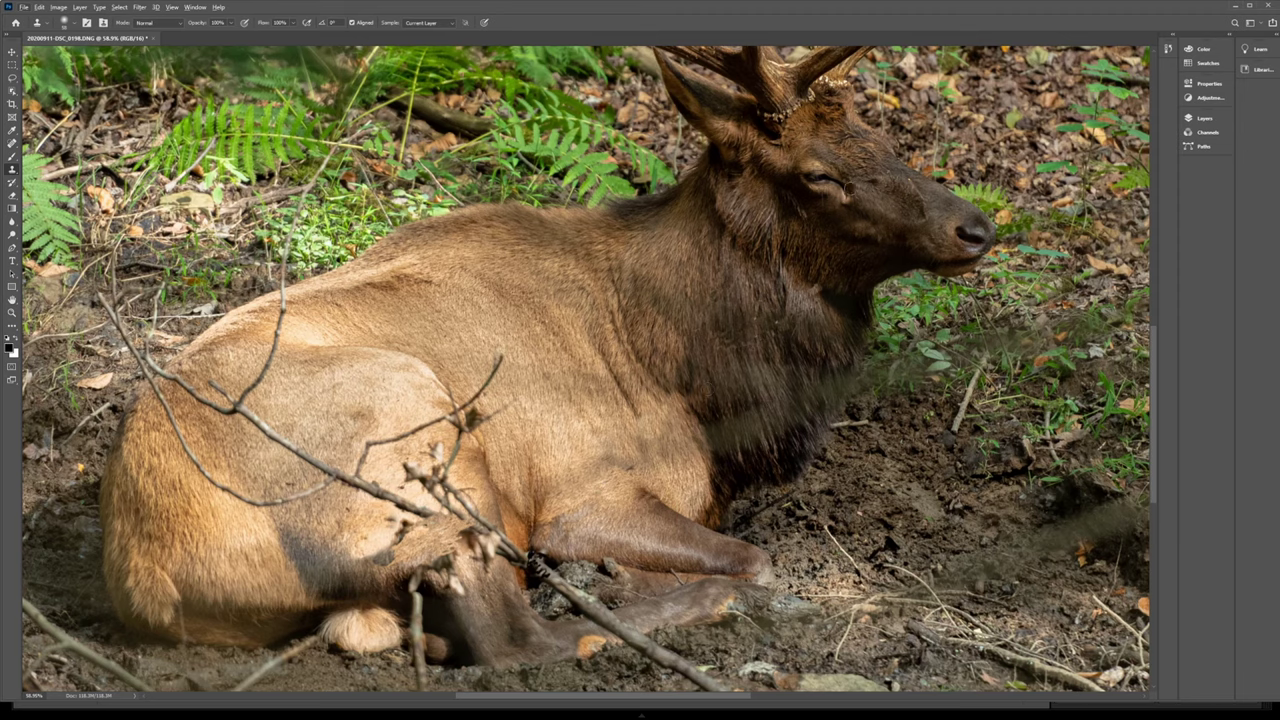
{"action": "scroll", "coordinate": [815, 225], "scroll_direction": "up", "scroll_amount": 3}
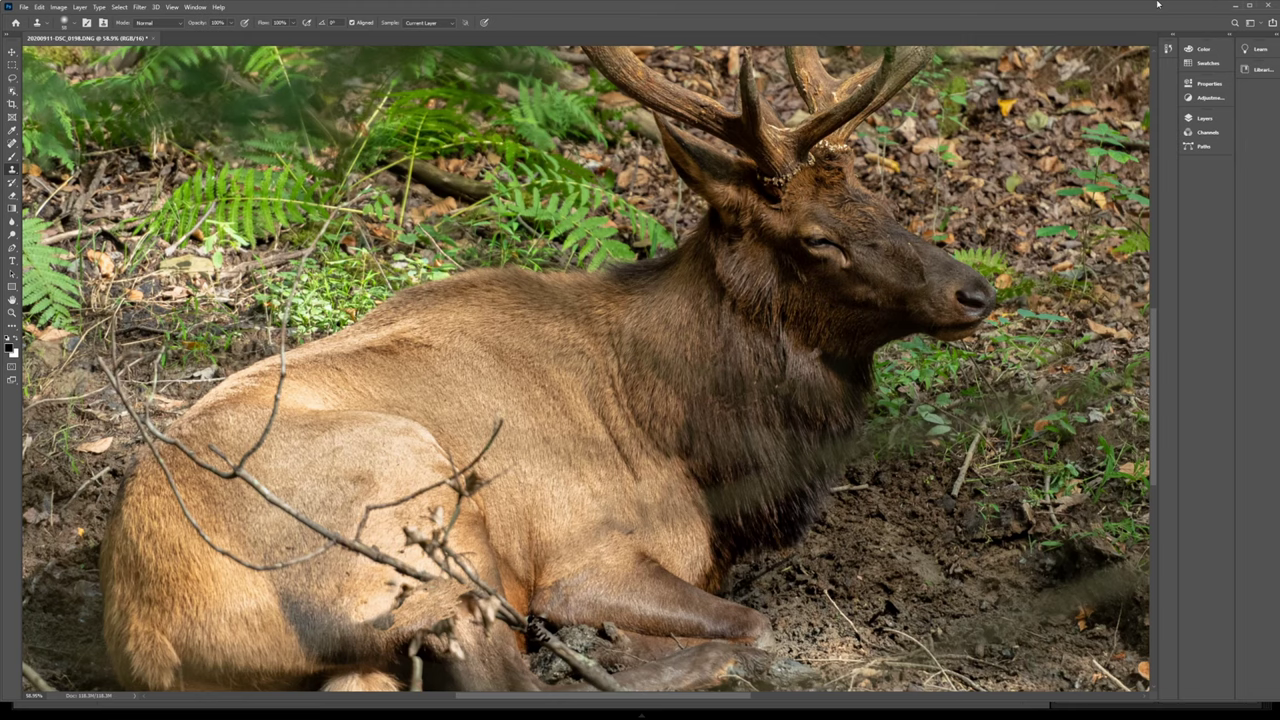
Switch to Lightroom Classic, open the September folder 11 in the Library and view the sixth photo full screen.
{"action": "left_click", "coordinate": [1234, 7]}
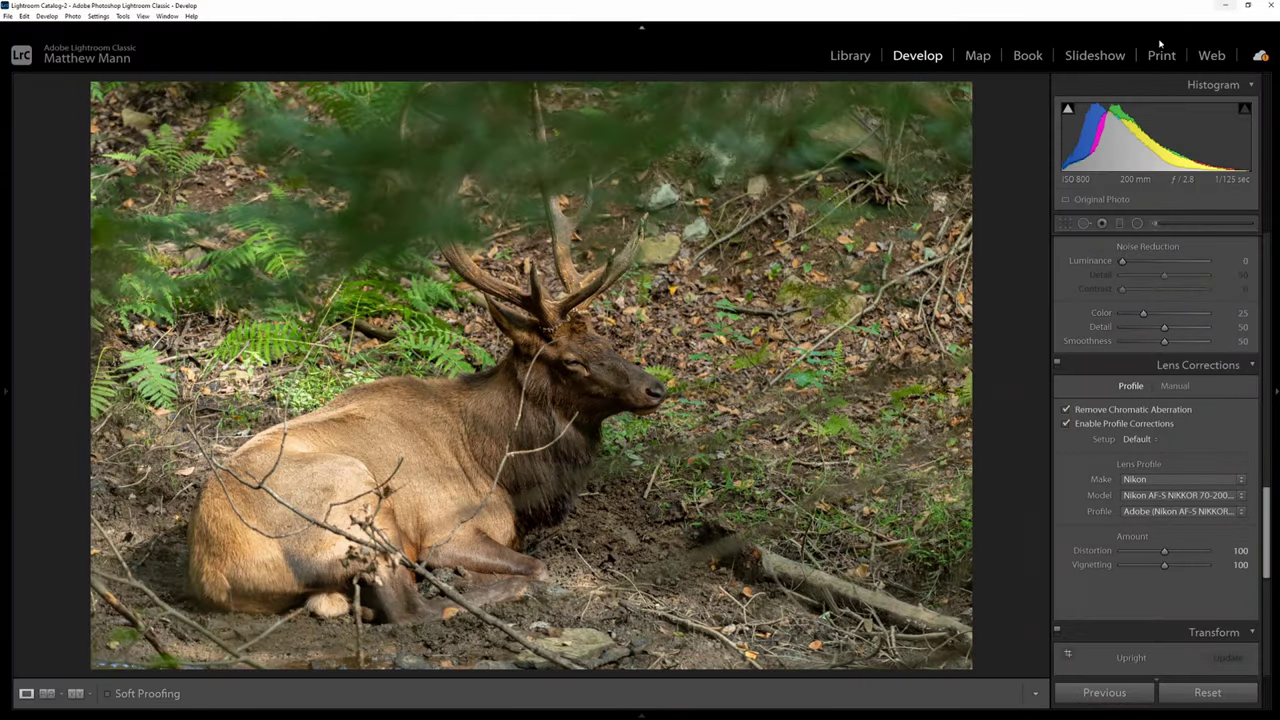
{"action": "left_click", "coordinate": [605, 717]}
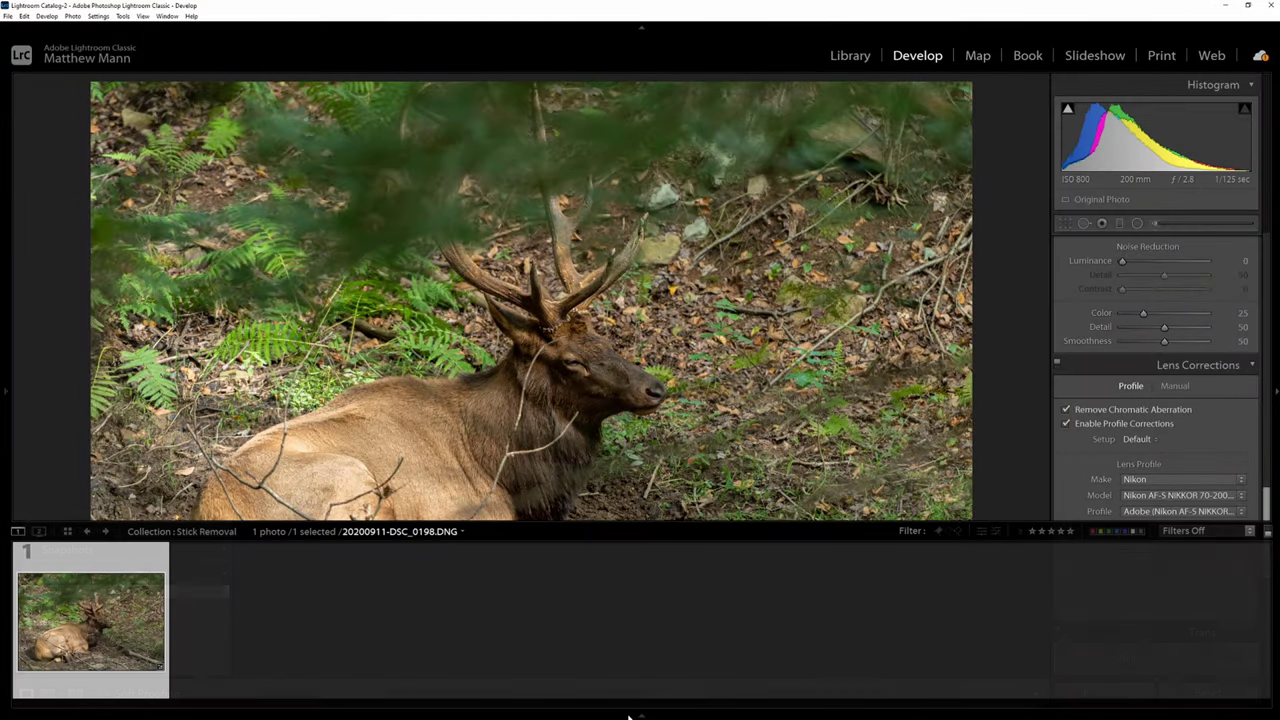
{"action": "left_click", "coordinate": [849, 55]}
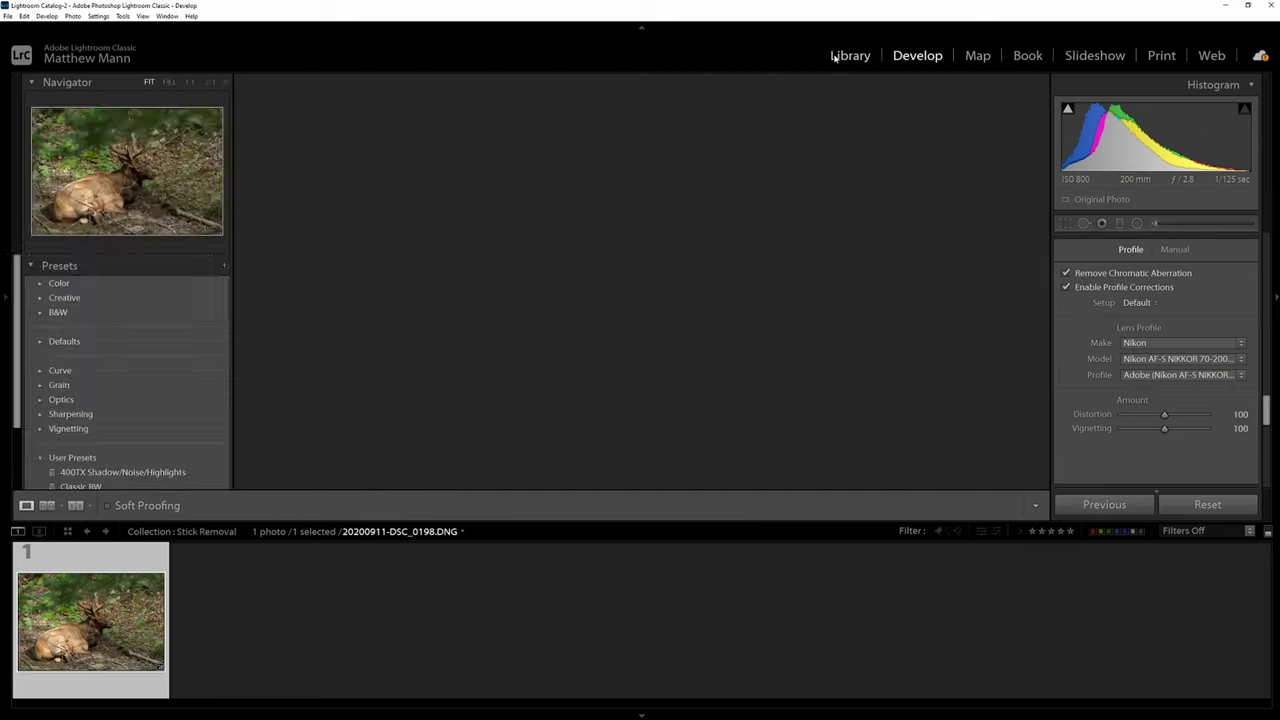
{"action": "scroll", "coordinate": [85, 371], "scroll_direction": "up", "scroll_amount": 5}
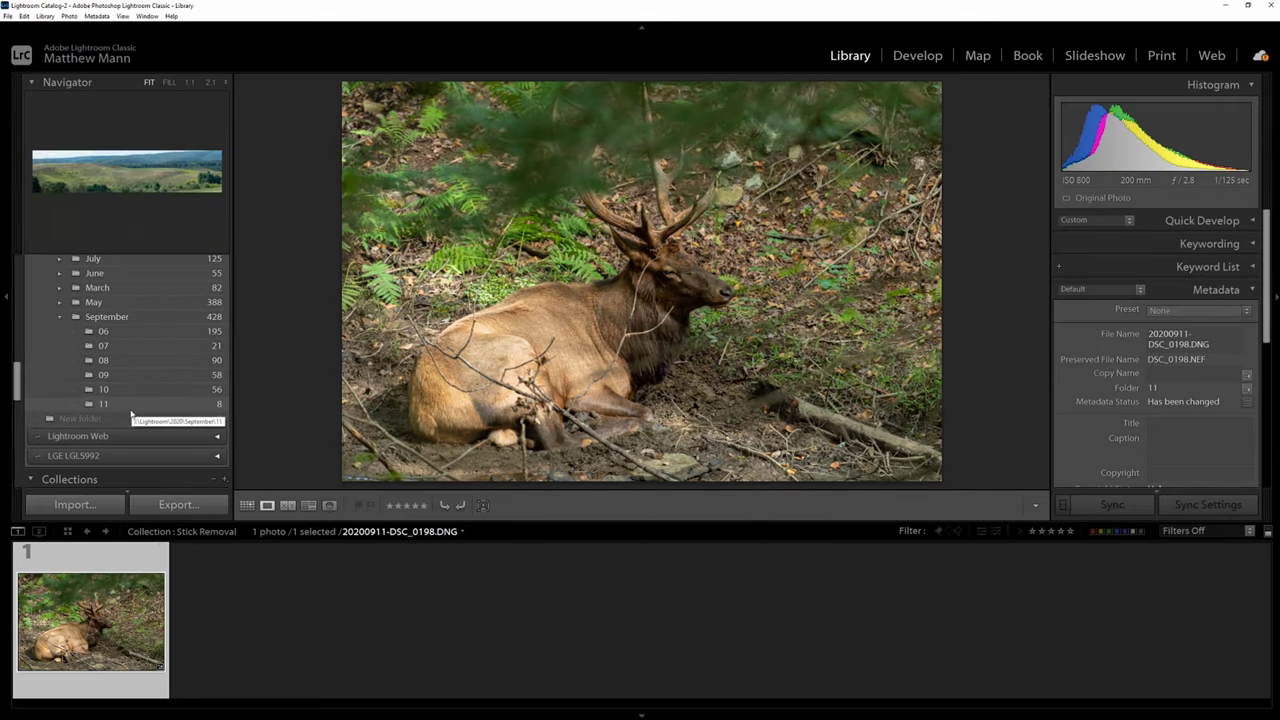
{"action": "left_click", "coordinate": [104, 403]}
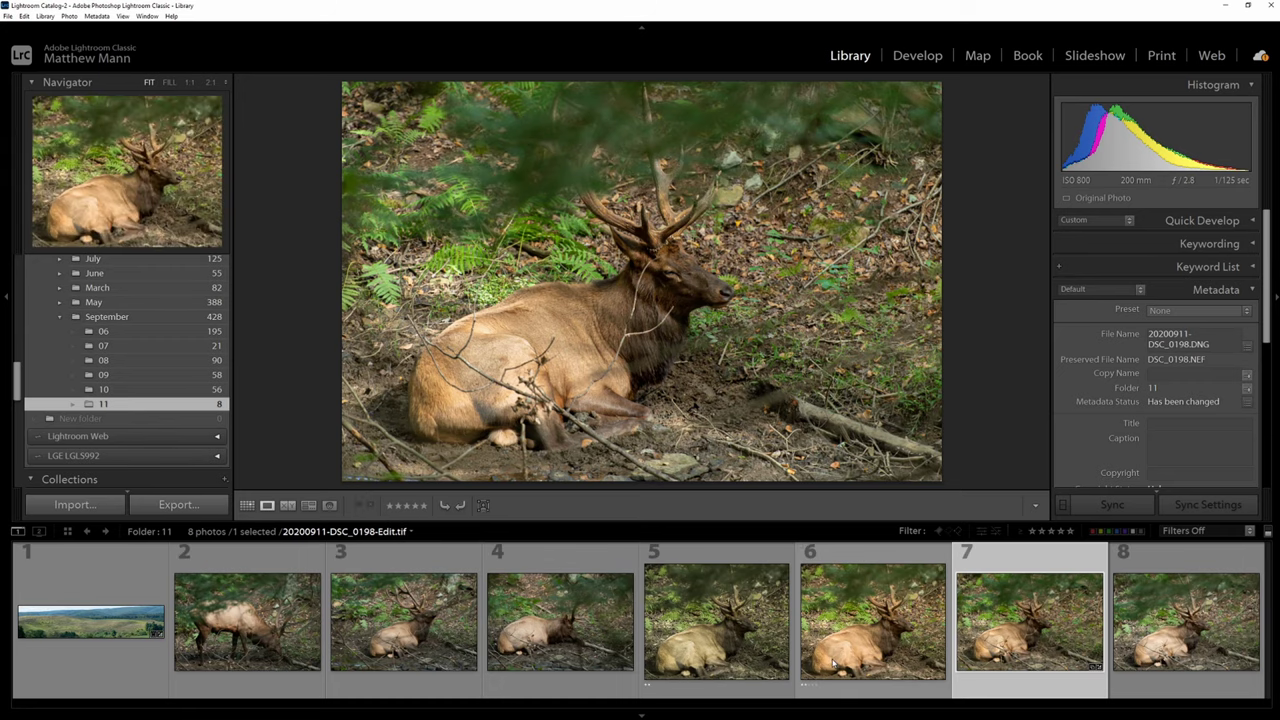
{"action": "left_click", "coordinate": [872, 625]}
{"action": "key", "text": "f"}
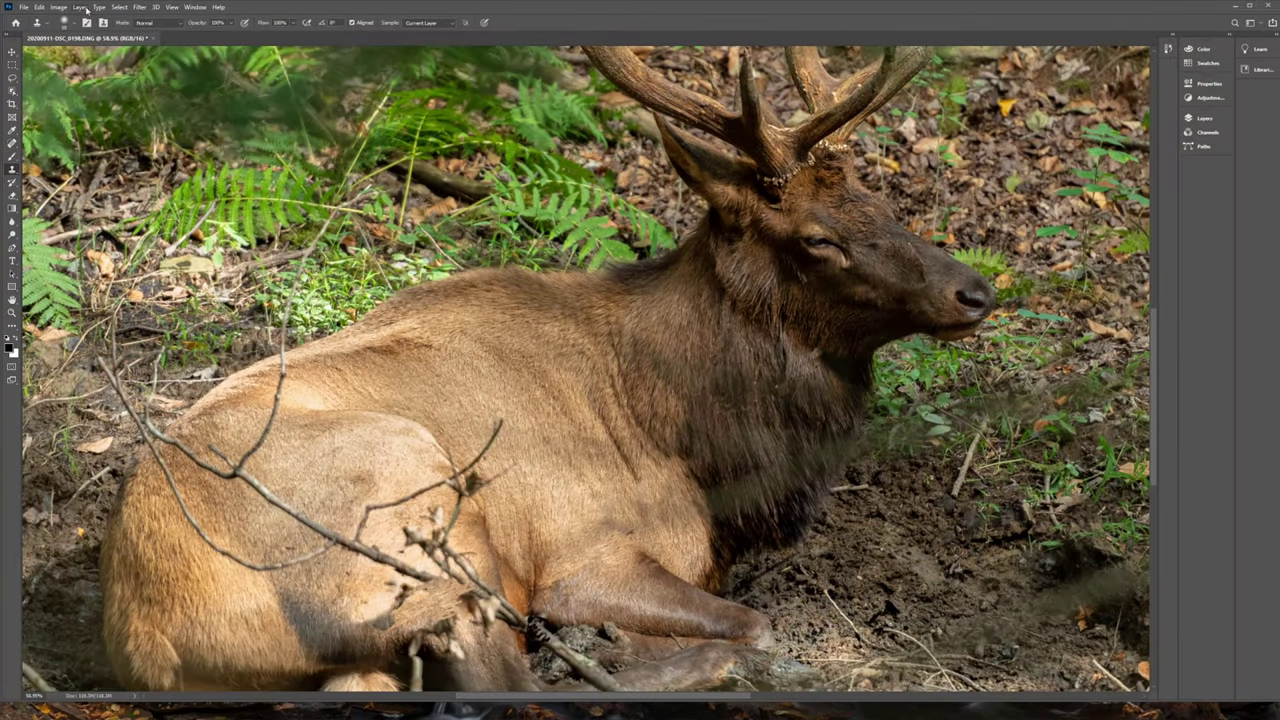
Save the retouched photo from Photoshop on the computer as an uncompressed TIFF named 20200911-DSC_0198 in the September folder 11.
{"action": "left_click", "coordinate": [23, 7]}
{"action": "left_click", "coordinate": [37, 128]}
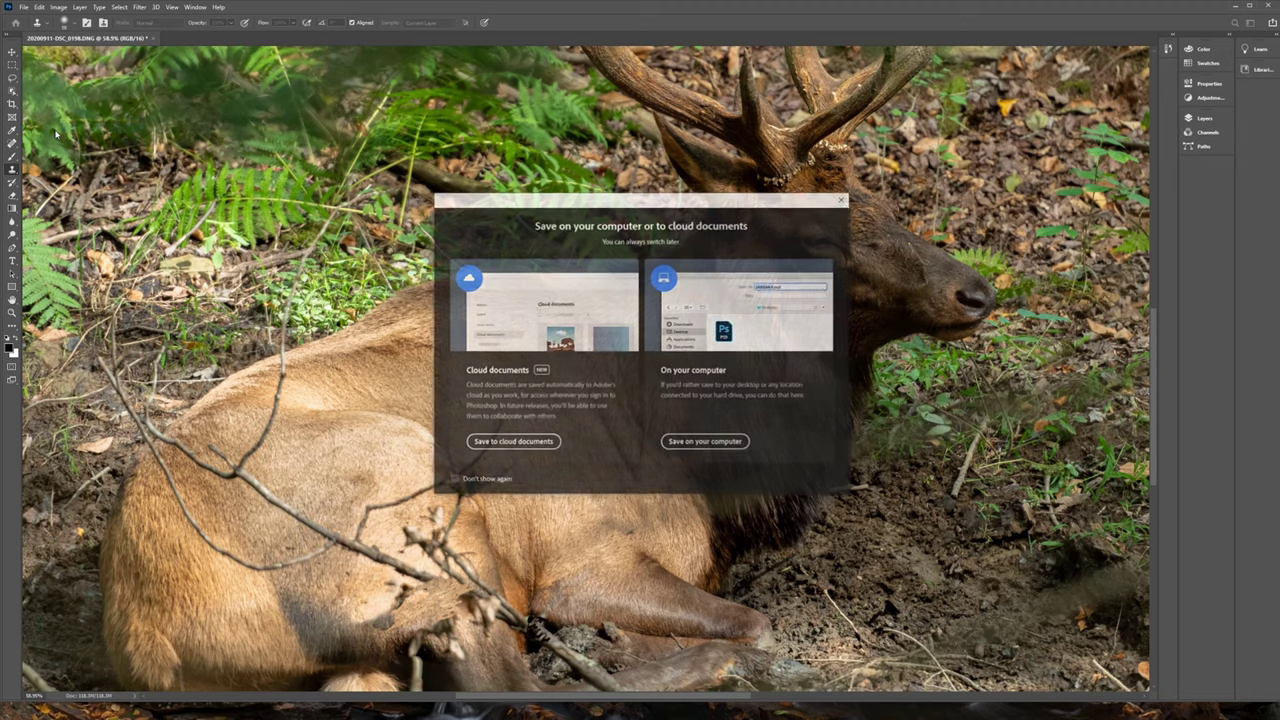
{"action": "left_click", "coordinate": [705, 442]}
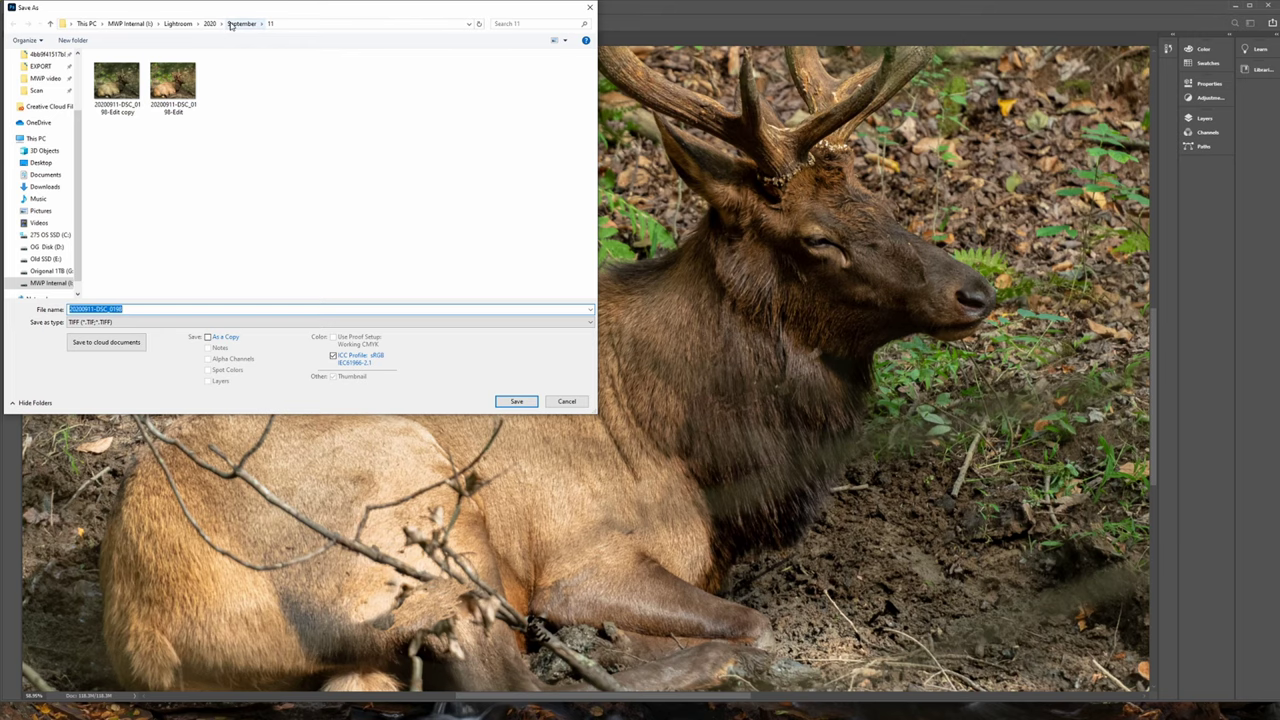
{"action": "left_click", "coordinate": [508, 406]}
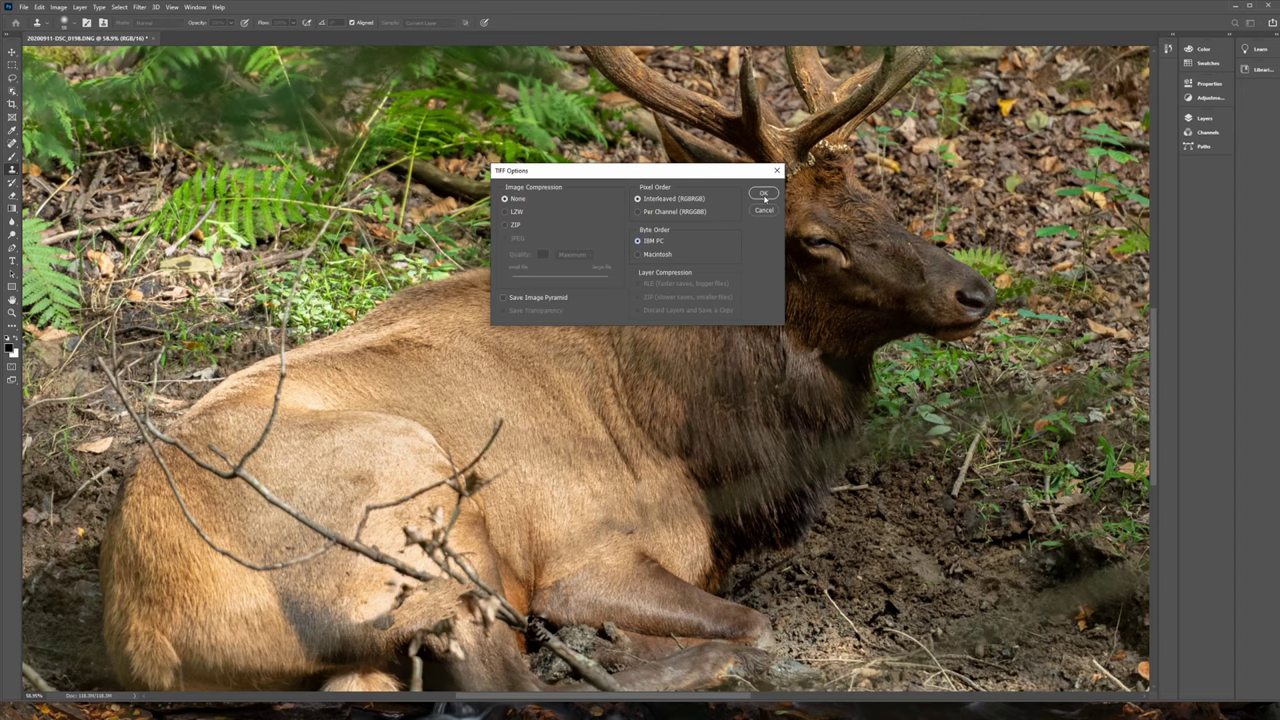
{"action": "left_click", "coordinate": [763, 194]}
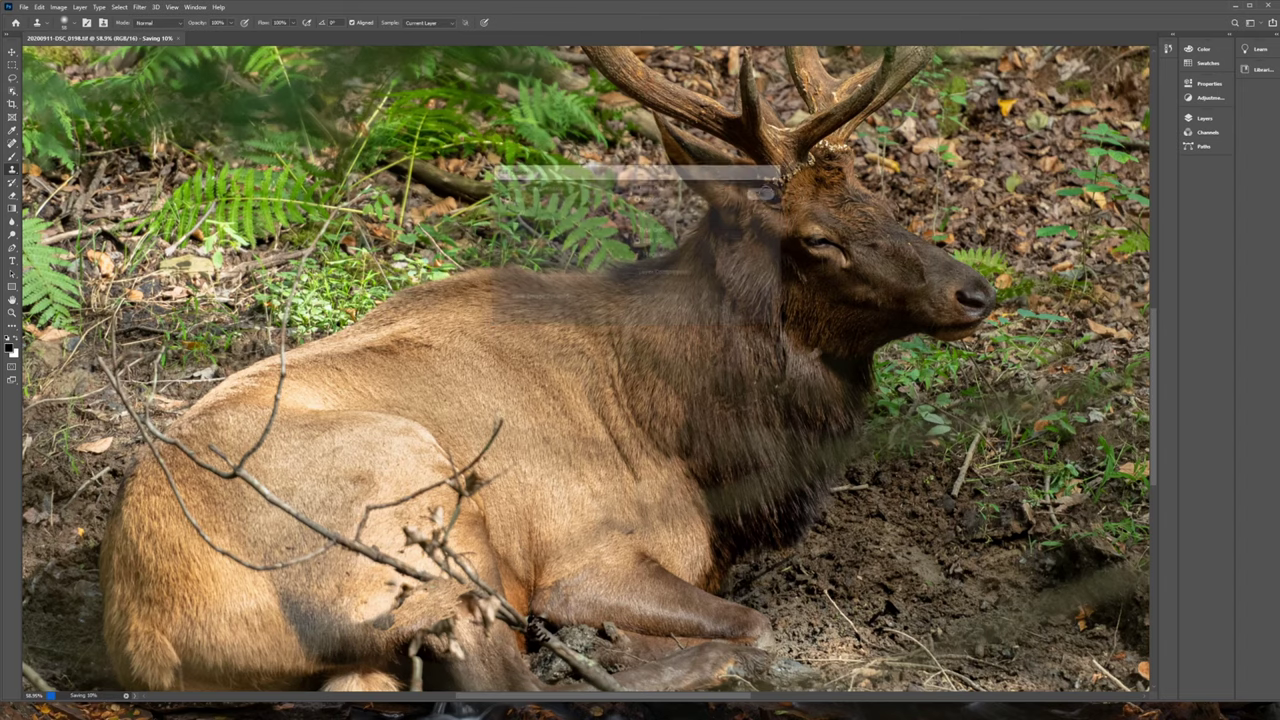
Switch to Lightroom Classic and examine the retouched areas of the saved TIFF up close on the elk's legs and body.
{"action": "left_click", "coordinate": [1229, 7]}
{"action": "left_click", "coordinate": [897, 711]}
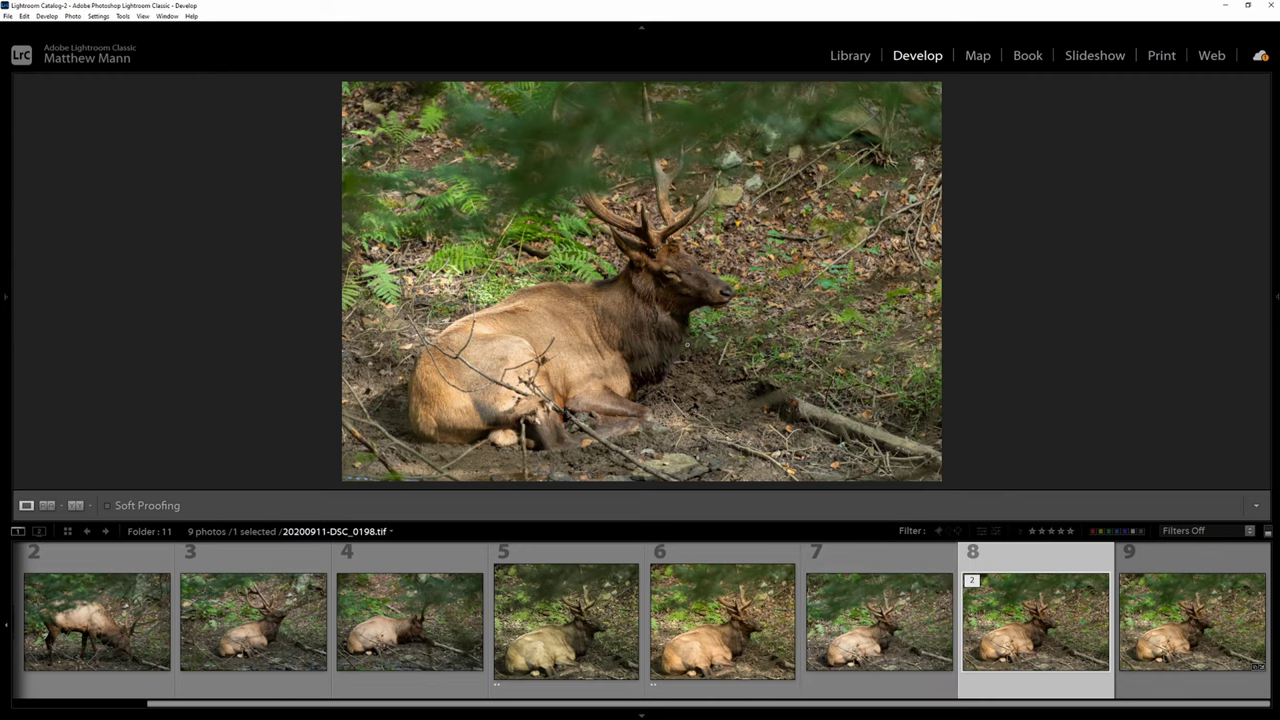
{"action": "left_click_drag", "start_coordinate": [543, 390], "coordinate": [455, 267]}
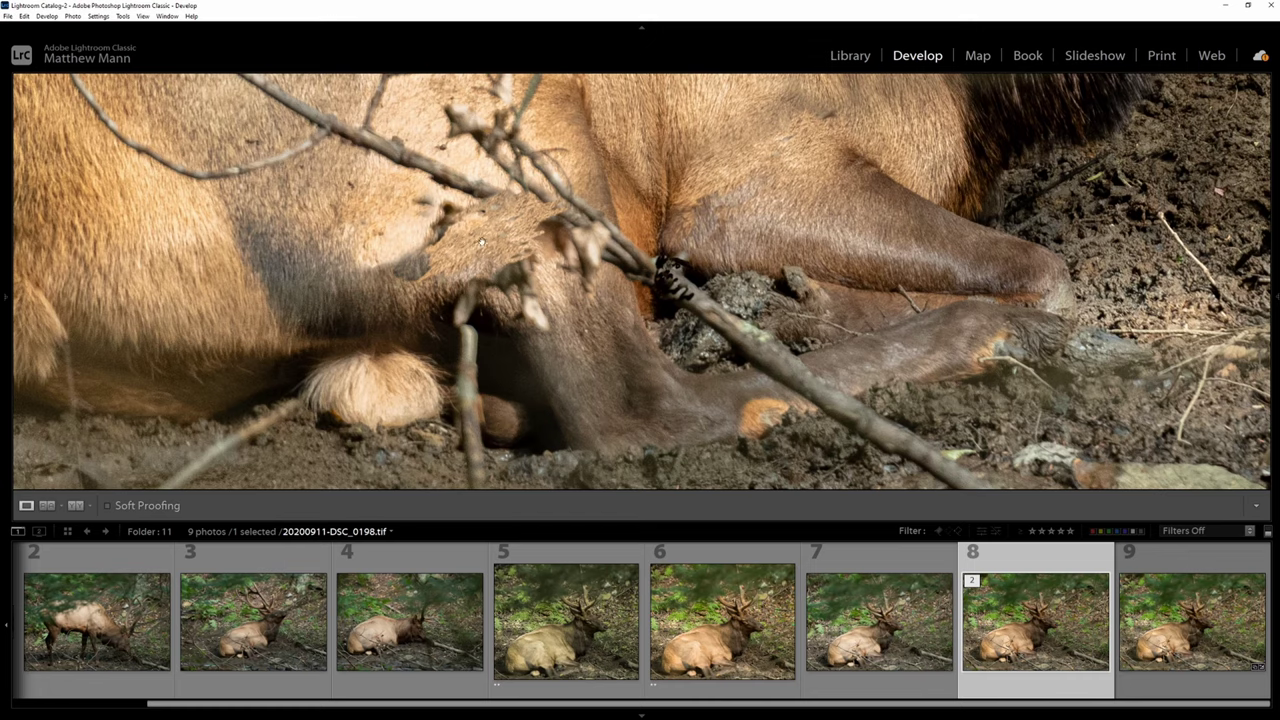
{"action": "left_click_drag", "start_coordinate": [592, 212], "coordinate": [595, 339]}
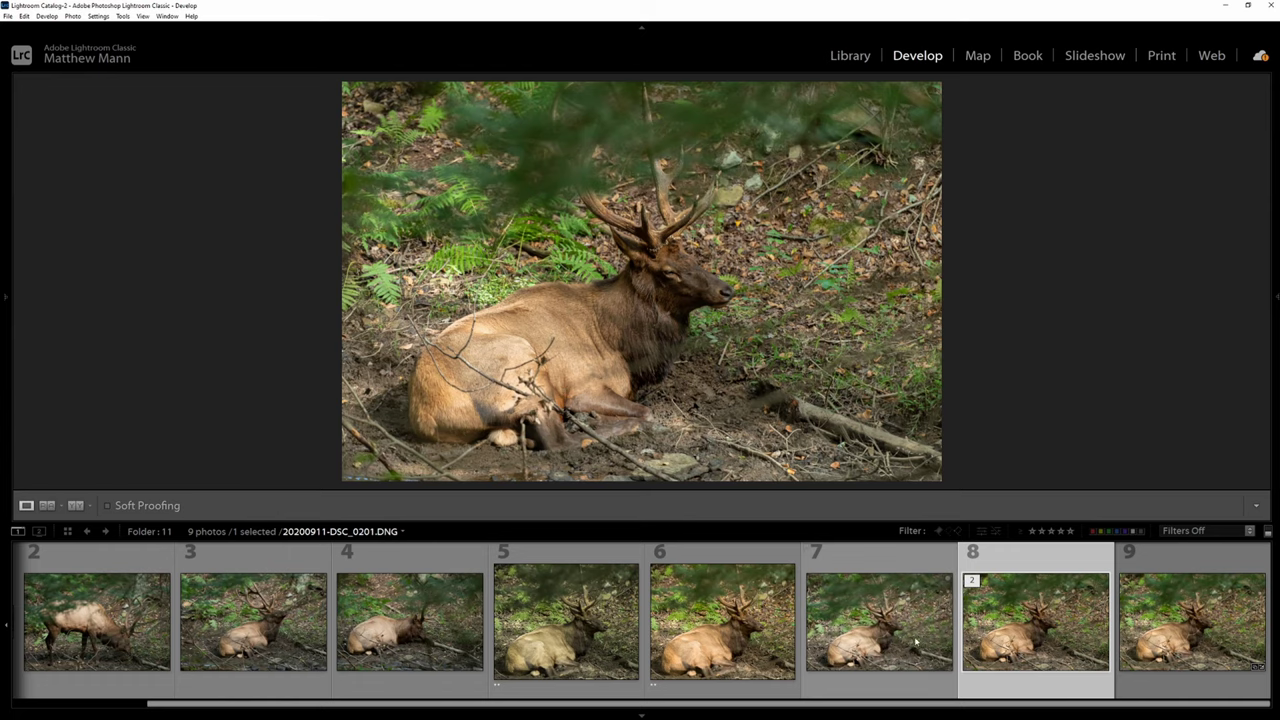
{"action": "left_click_drag", "start_coordinate": [607, 313], "coordinate": [682, 313]}
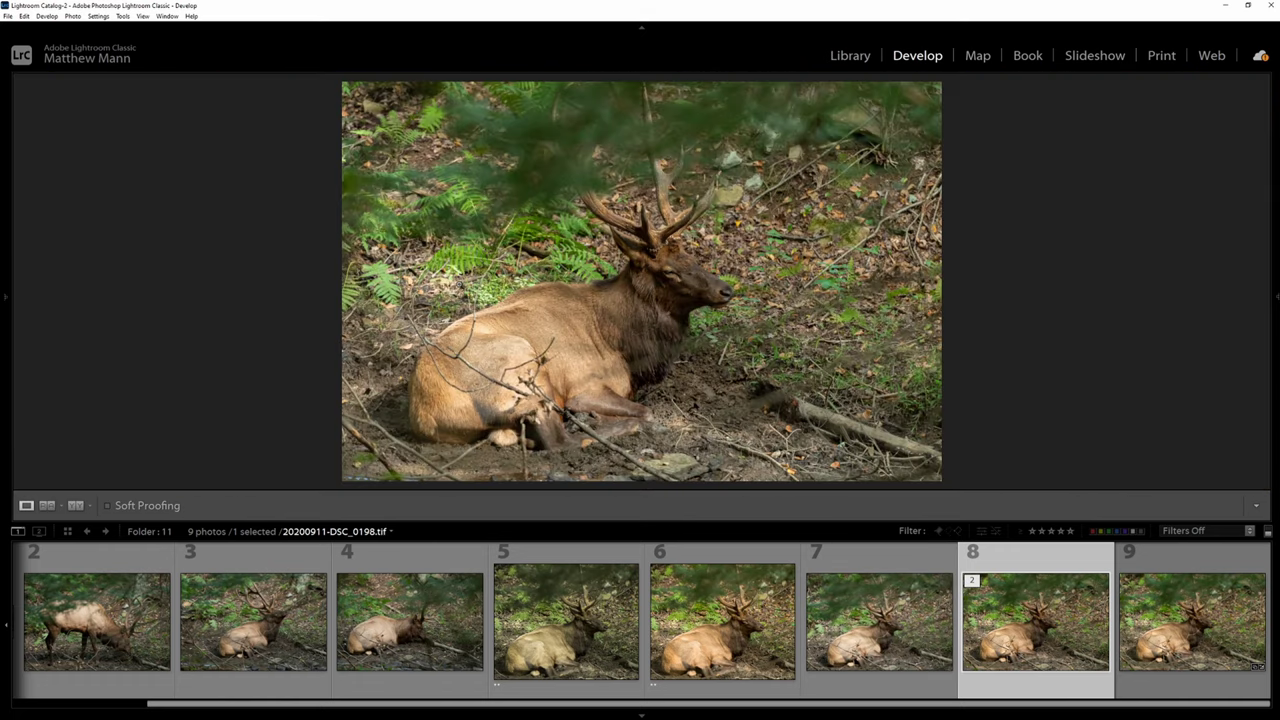